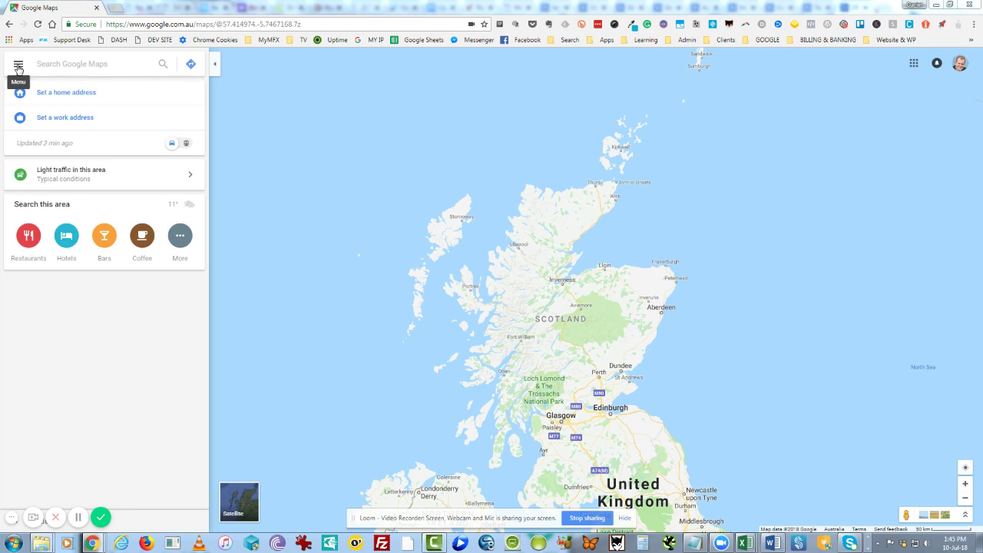
# Open the saved map "Scotland Trip November 2018" from your places and open it for editing in My Maps.
pyautogui.click(17, 68)
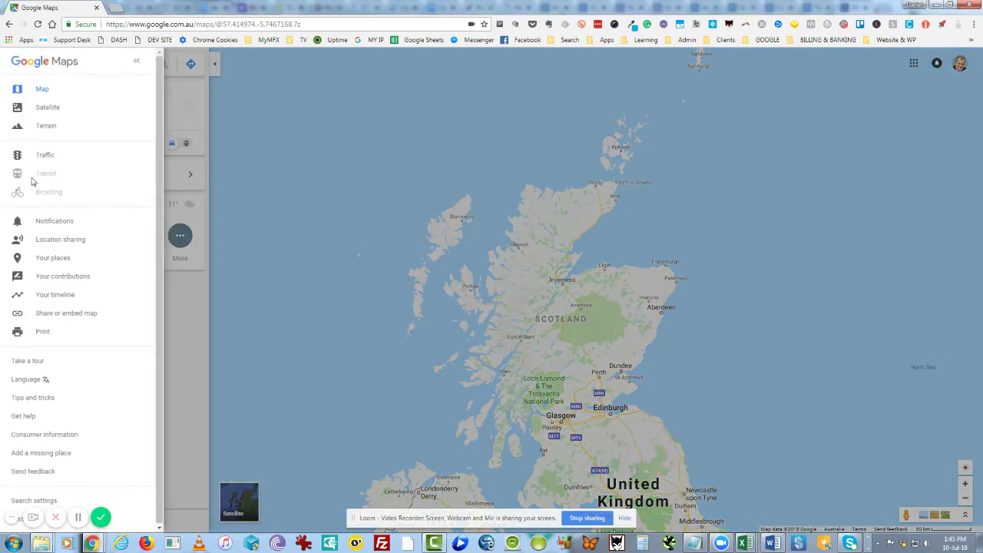
pyautogui.click(48, 259)
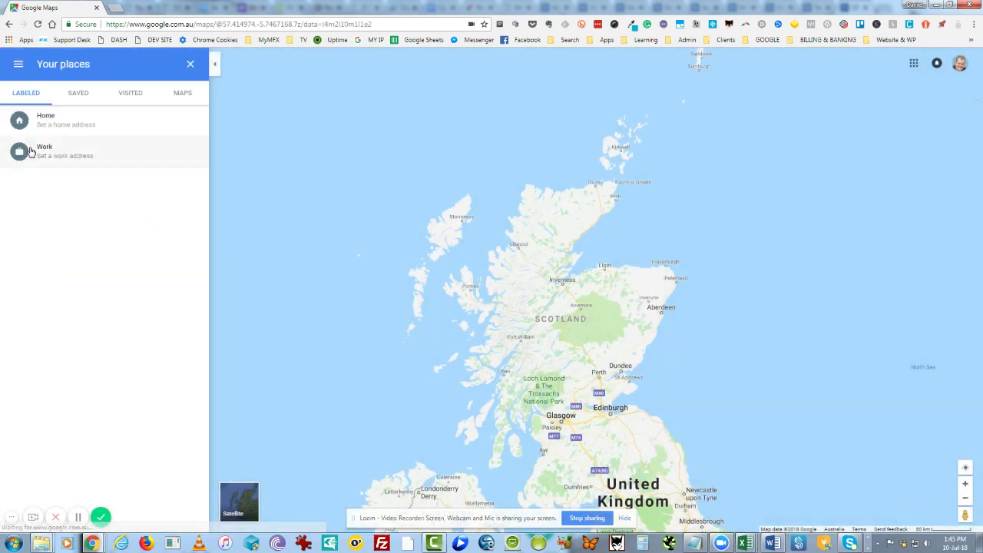
pyautogui.click(184, 98)
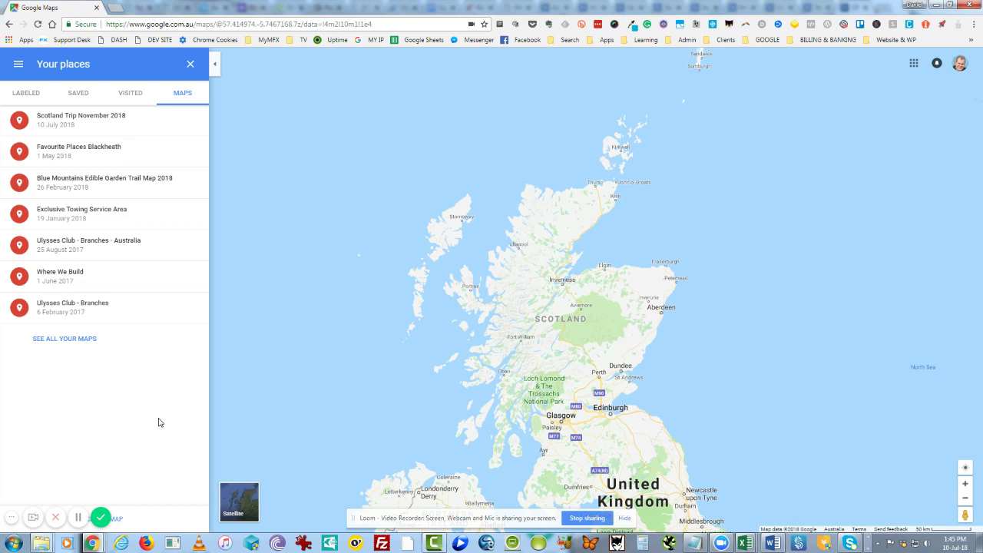
pyautogui.click(89, 124)
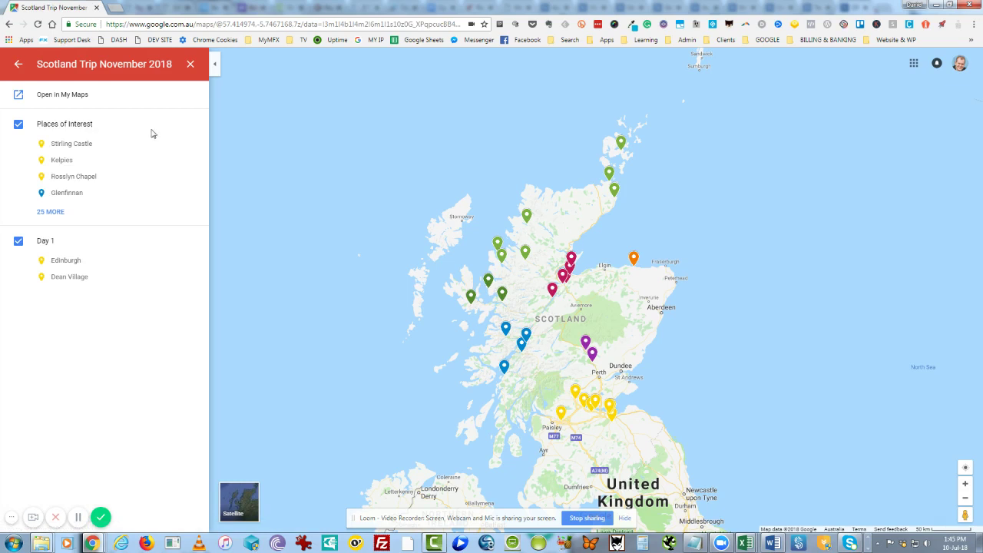
pyautogui.click(56, 213)
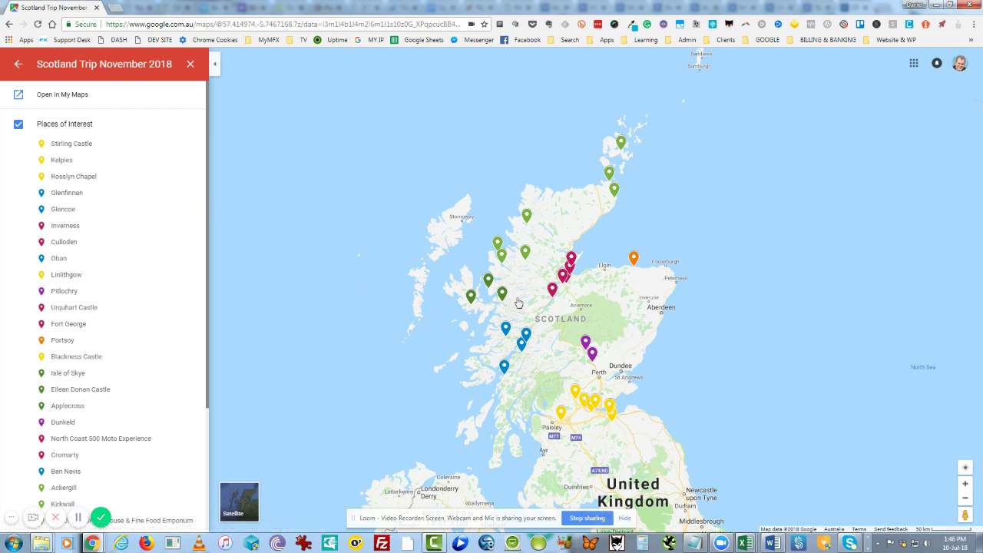
pyautogui.click(69, 98)
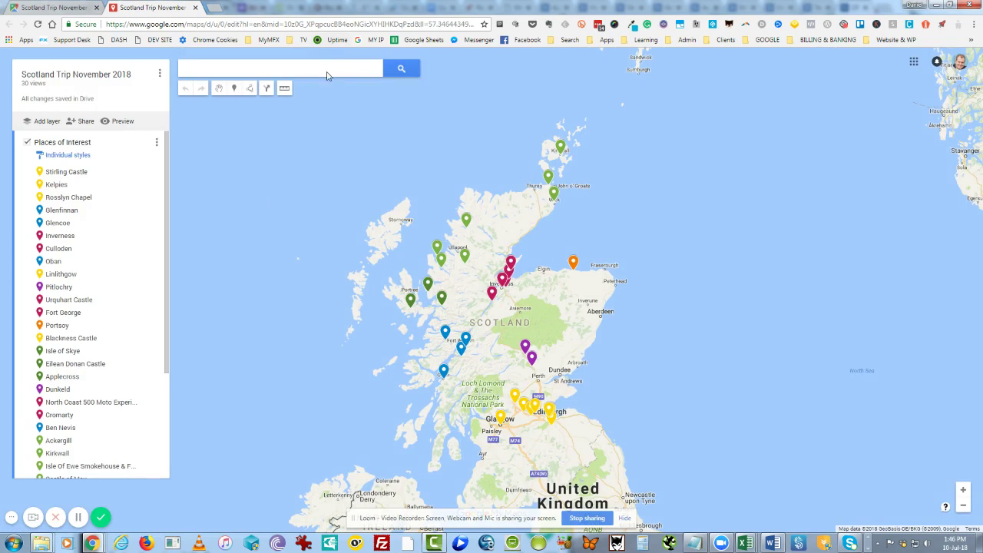
# Search for "fairy", choose Fairy Pools Car Park on the Isle of Skye and add it to the Places of Interest layer.
pyautogui.write('fairy')
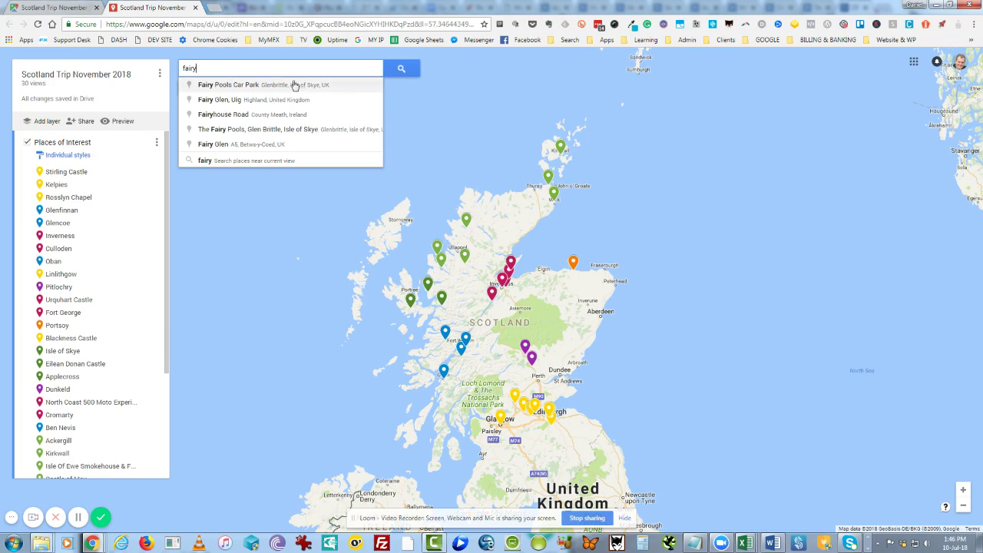
pyautogui.click(244, 85)
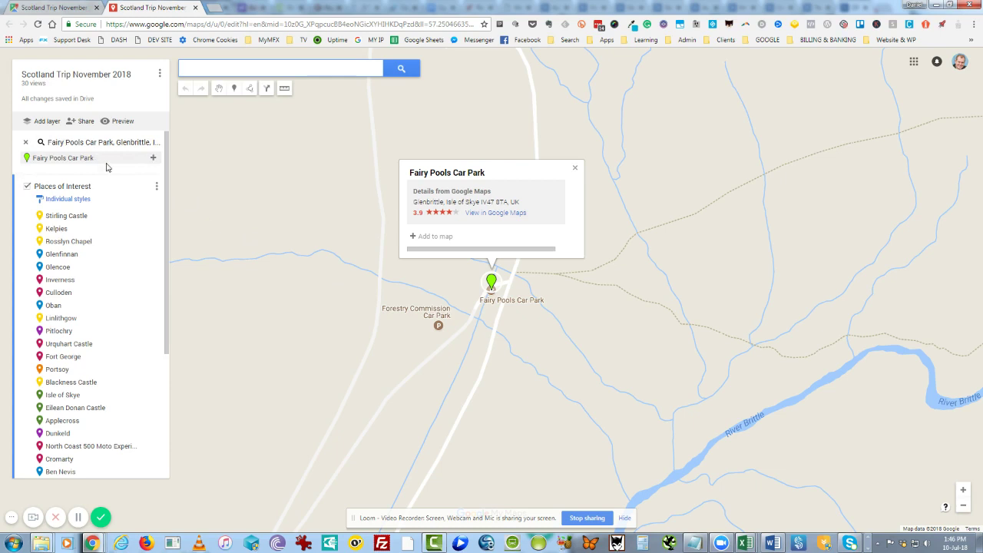
pyautogui.click(153, 161)
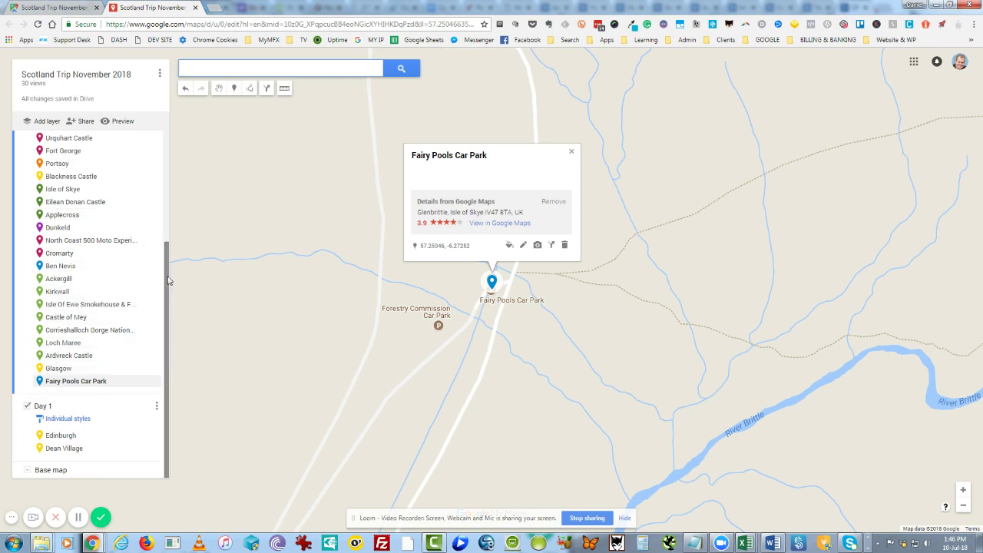
# Change the Fairy Pools Car Park marker's colour to dark green and close its details.
pyautogui.scroll(1, 90, 400)
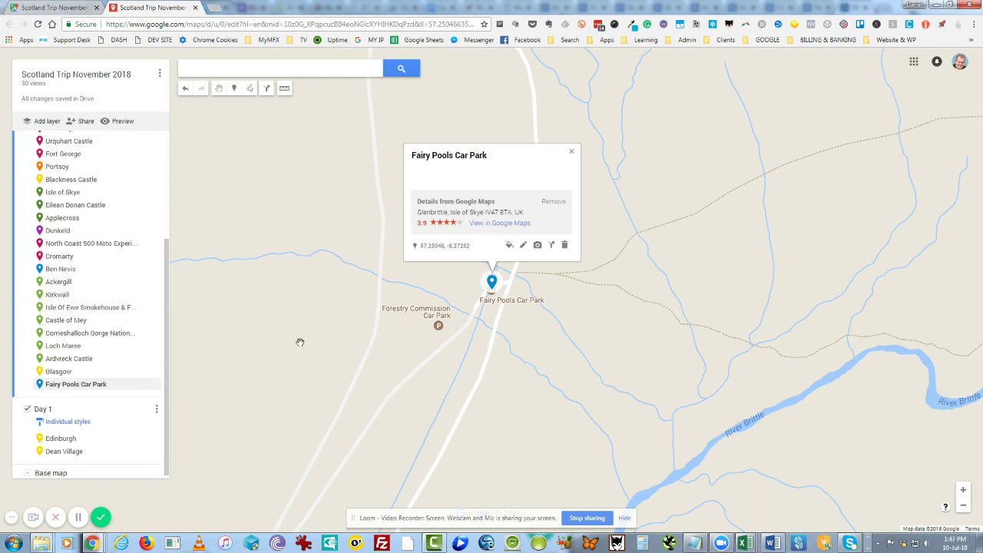
pyautogui.scroll(-3, 300, 341)
pyautogui.scroll(-1, 299, 342)
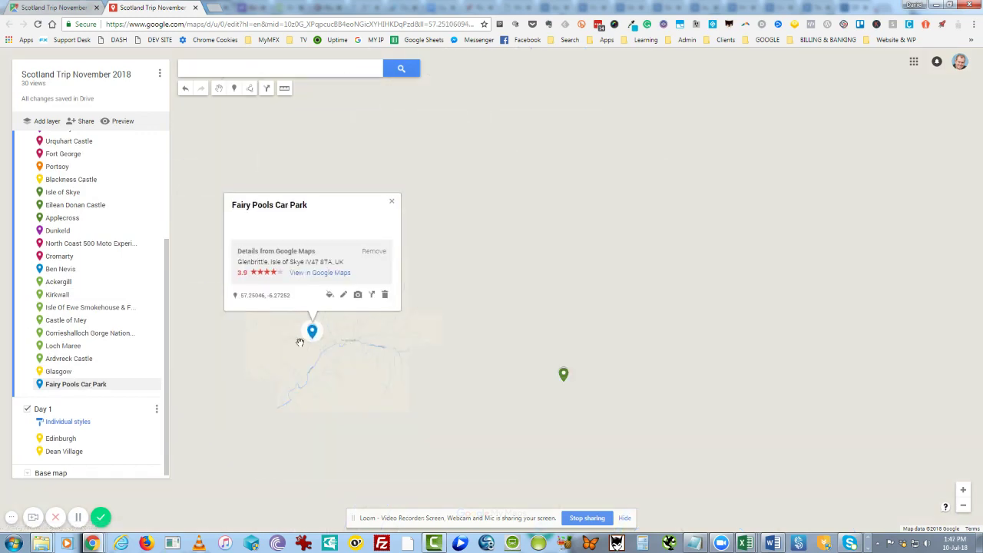
pyautogui.scroll(-1, 572, 222)
pyautogui.scroll(-1, 575, 217)
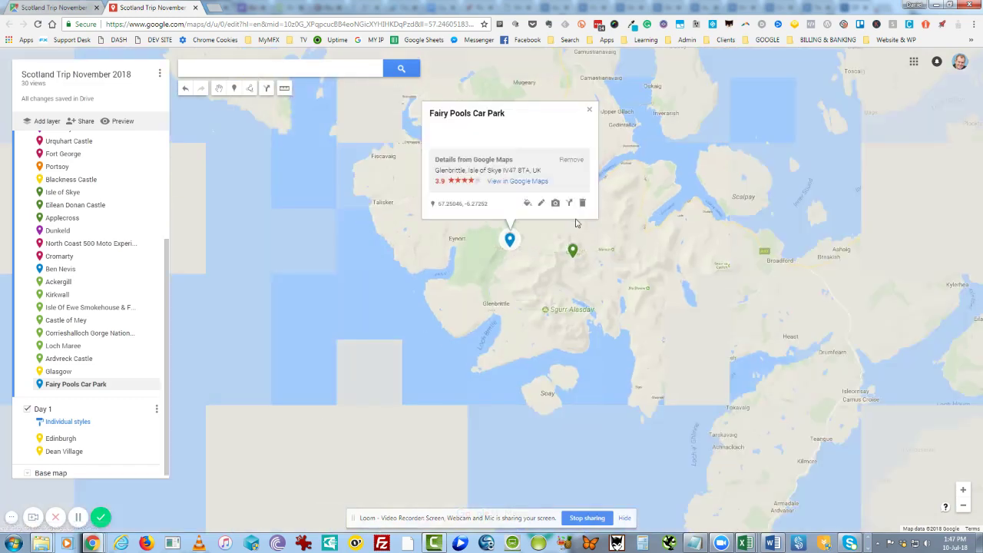
pyautogui.scroll(-3, 658, 215)
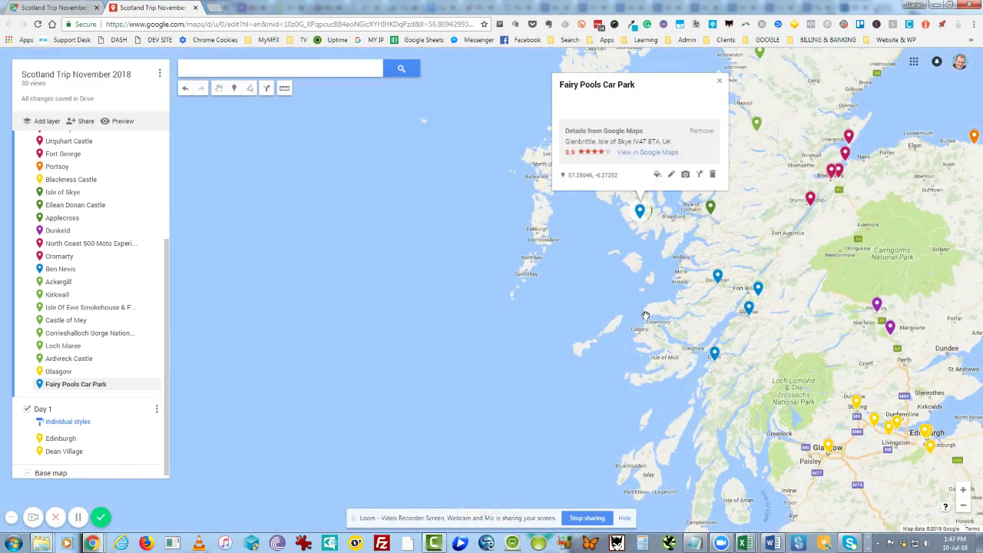
pyautogui.moveTo(645, 316); pyautogui.dragTo(434, 341)
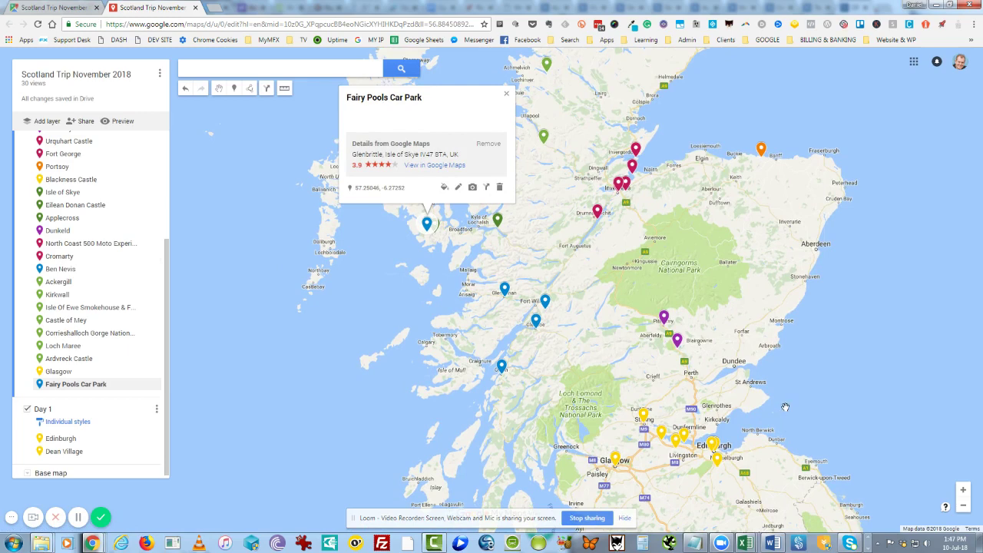
pyautogui.scroll(-1, 772, 388)
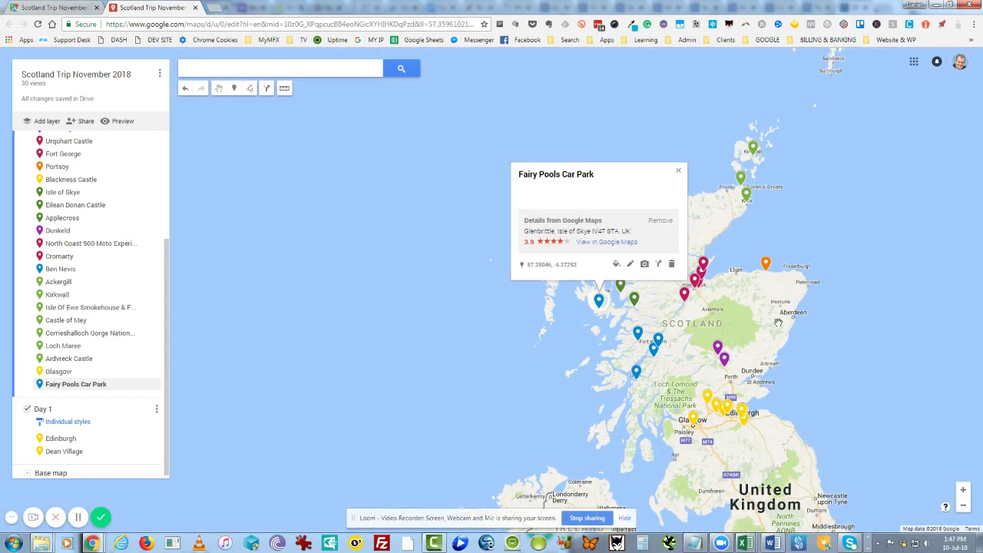
pyautogui.moveTo(778, 323); pyautogui.dragTo(603, 234)
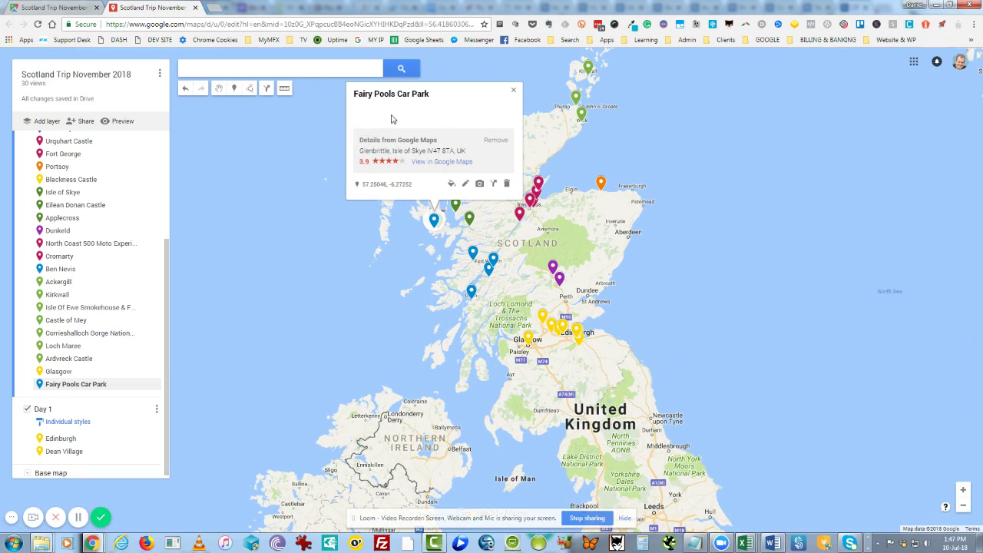
pyautogui.click(451, 185)
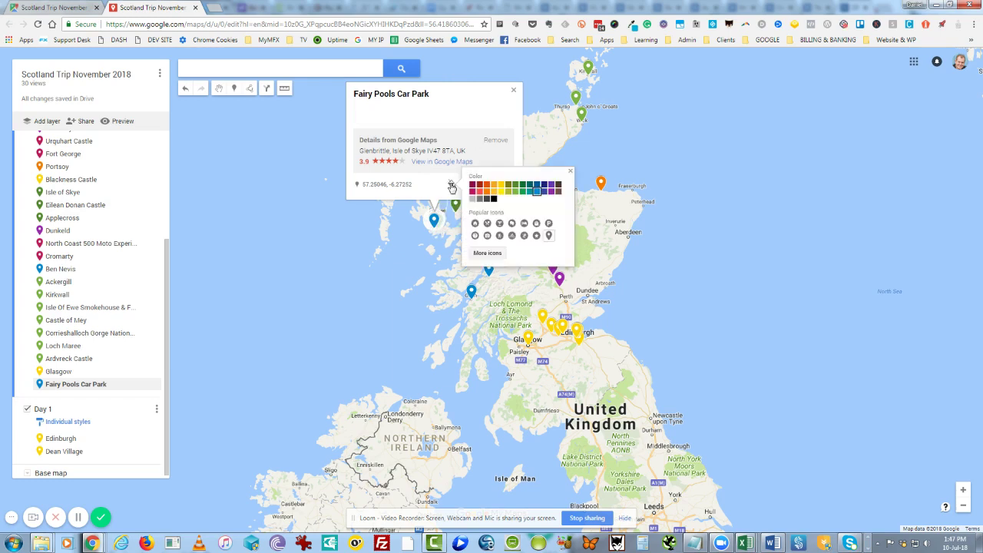
pyautogui.click(520, 186)
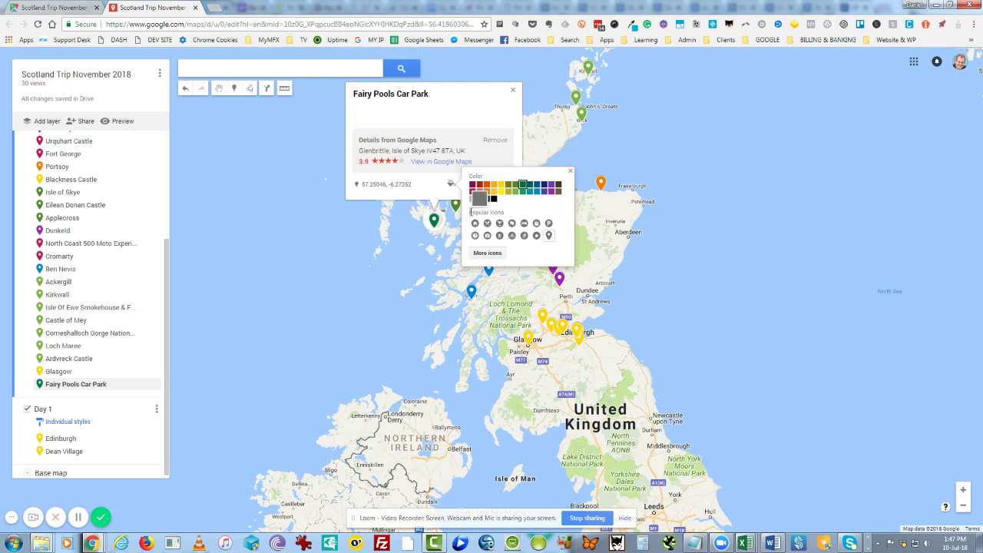
pyautogui.click(569, 173)
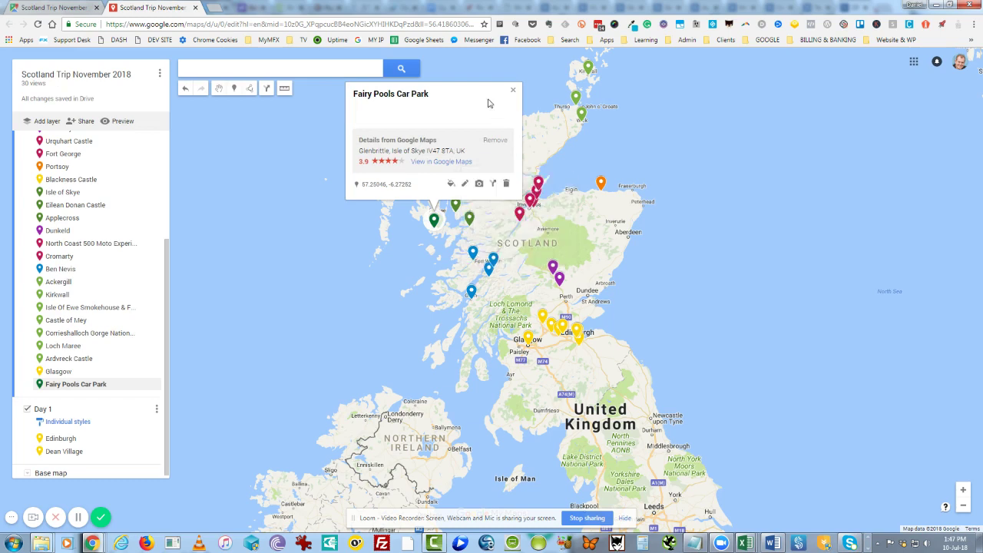
pyautogui.click(511, 92)
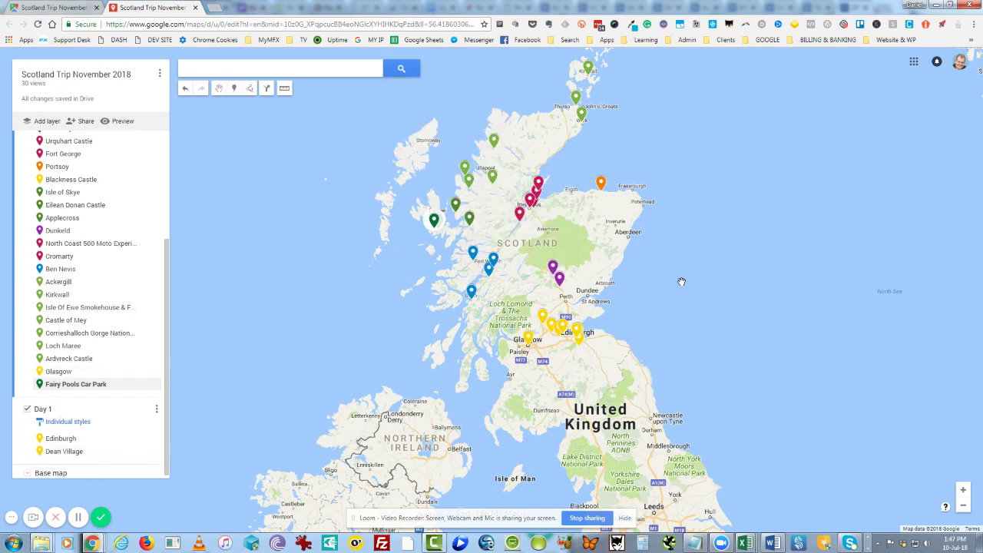
# Add a new layer to the map and name it "Day 2".
pyautogui.moveTo(683, 196); pyautogui.dragTo(668, 221)
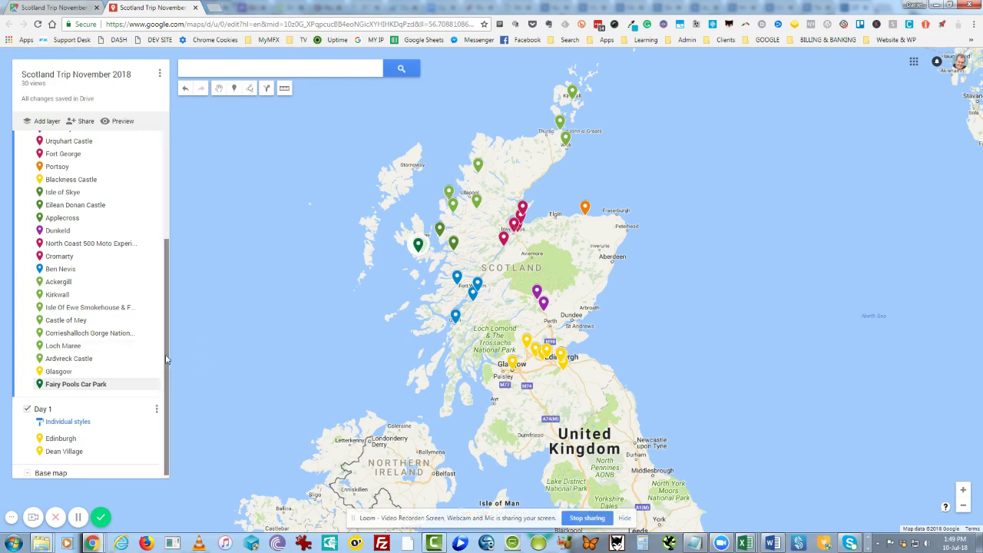
pyautogui.scroll(1, 165, 345)
pyautogui.scroll(-1, 167, 369)
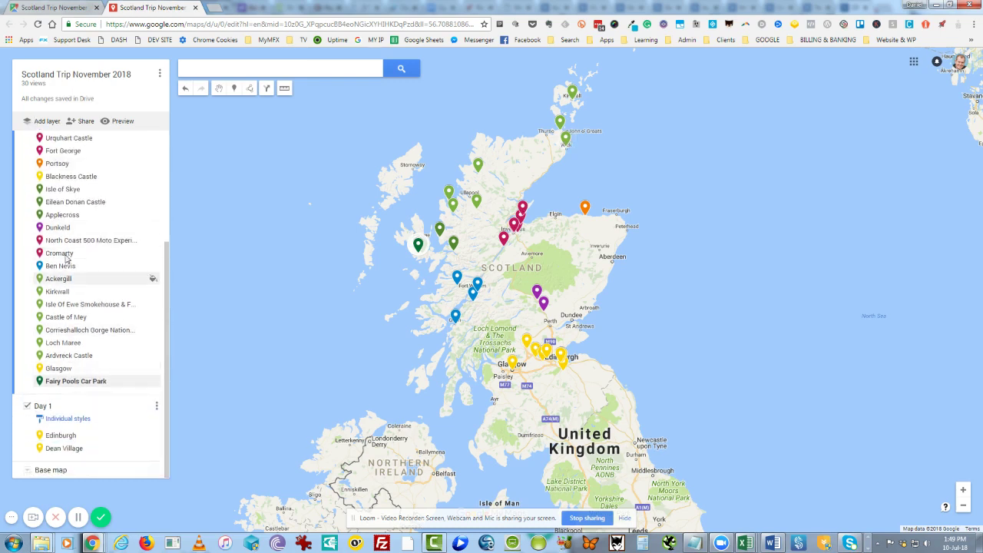
pyautogui.scroll(2, 169, 213)
pyautogui.scroll(1, 169, 213)
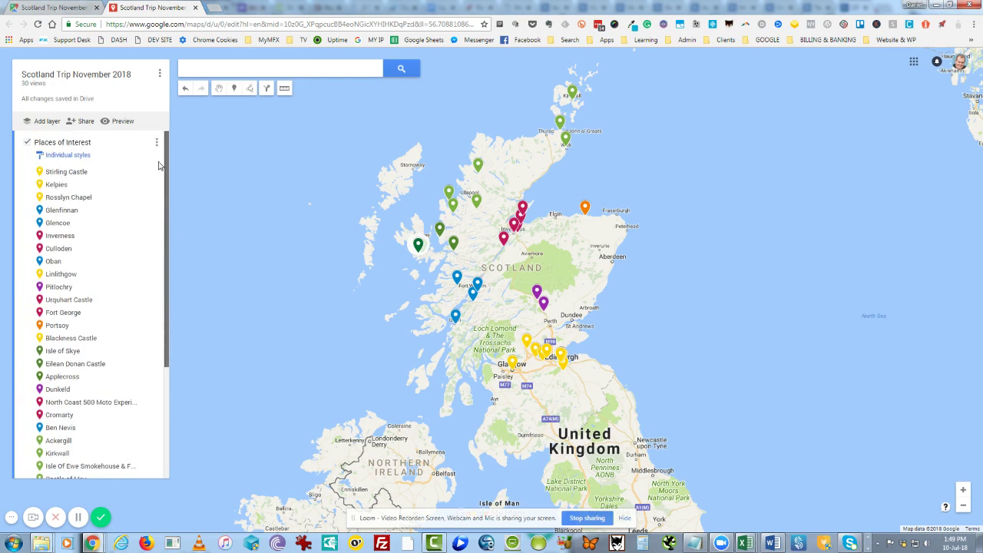
pyautogui.moveTo(163, 183); pyautogui.dragTo(177, 324)
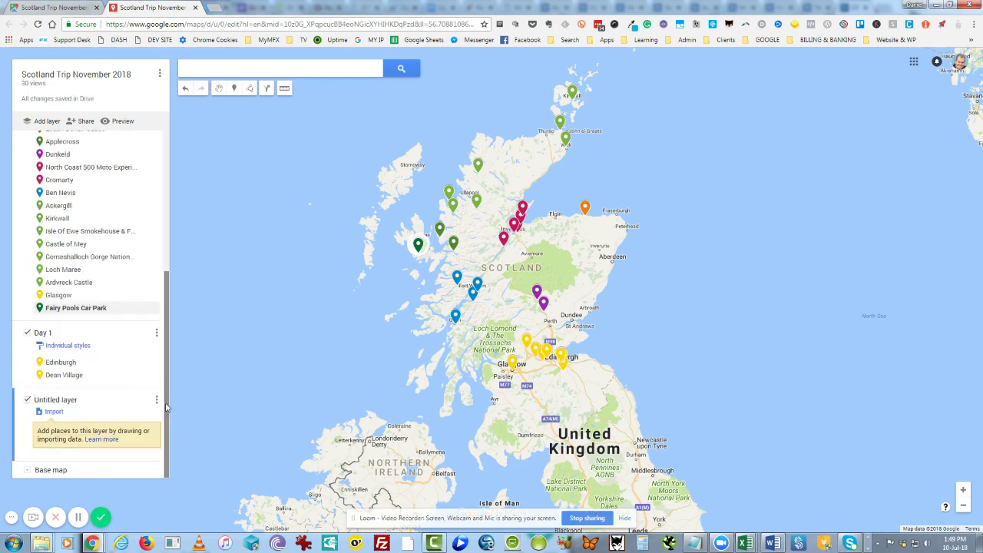
pyautogui.click(155, 399)
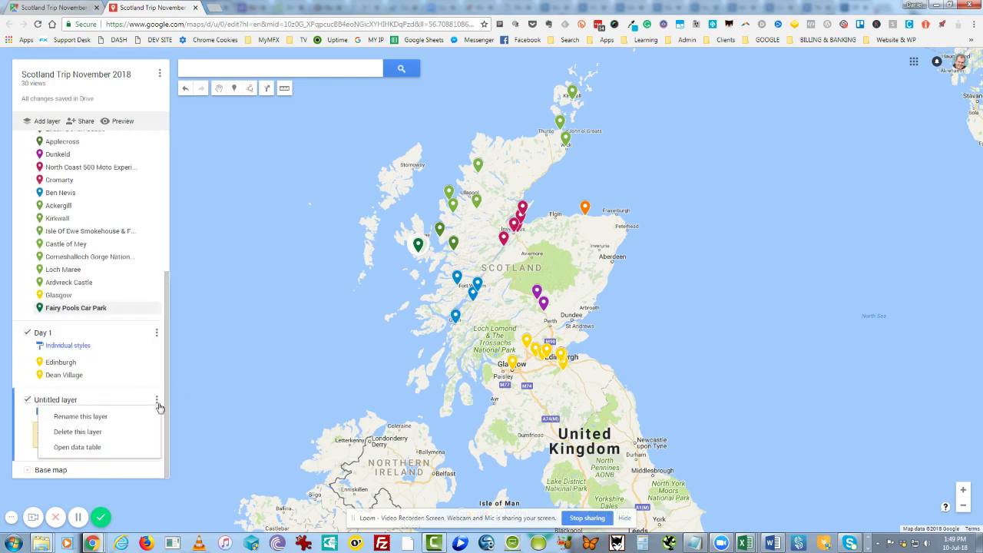
pyautogui.click(65, 415)
pyautogui.write('Day 2')
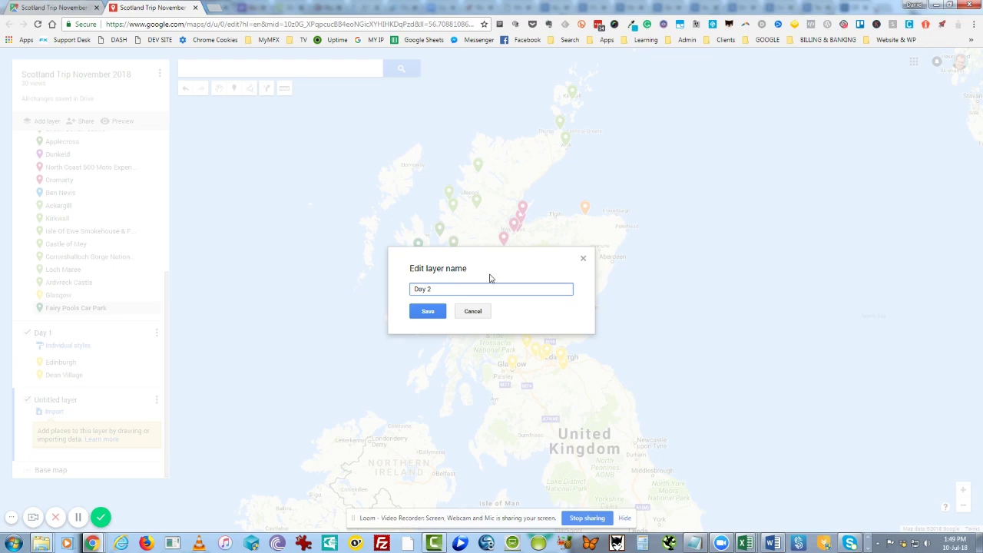
pyautogui.click(424, 310)
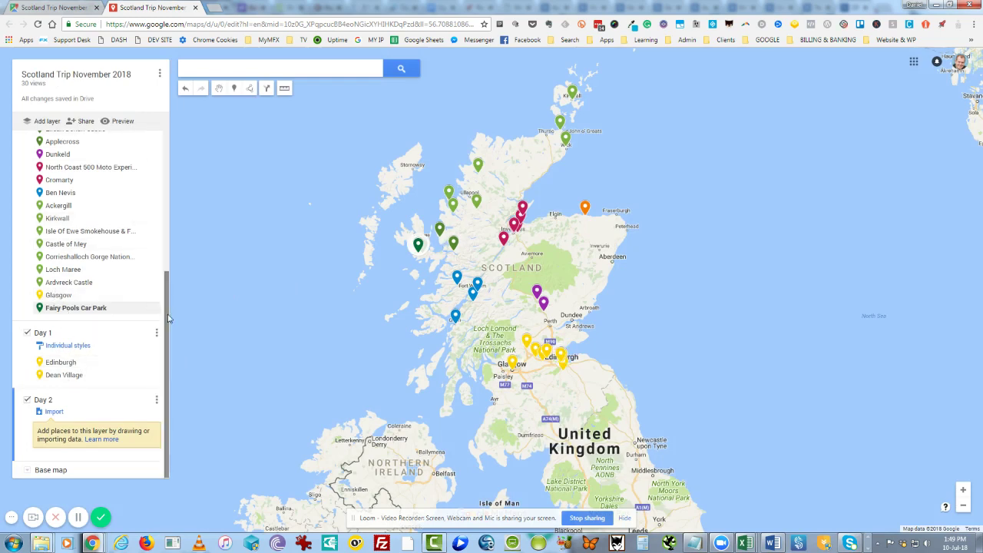
# Move Stirling Castle from Places of Interest into the Day 1 layer, between Edinburgh and Dean Village, and close its details.
pyautogui.moveTo(169, 316); pyautogui.dragTo(163, 186)
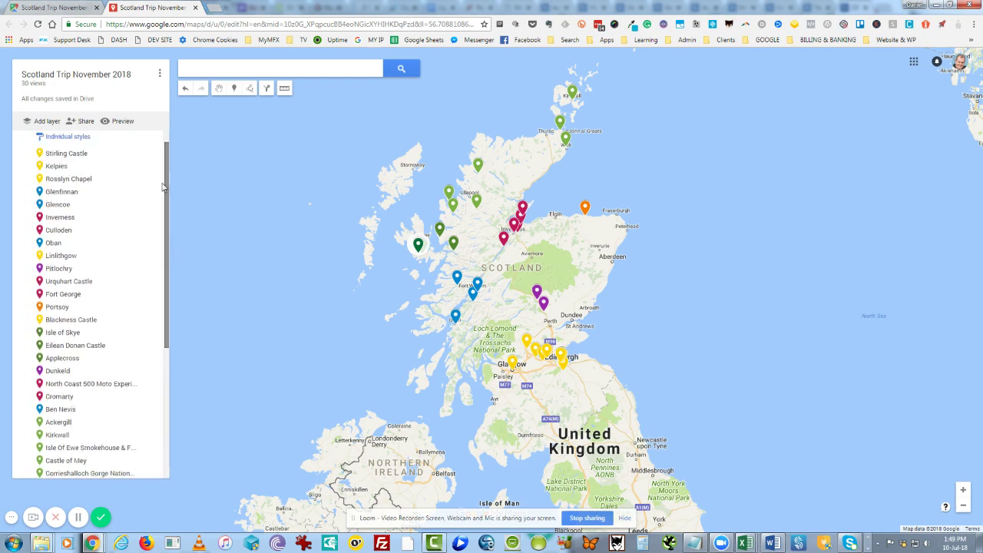
pyautogui.click(56, 155)
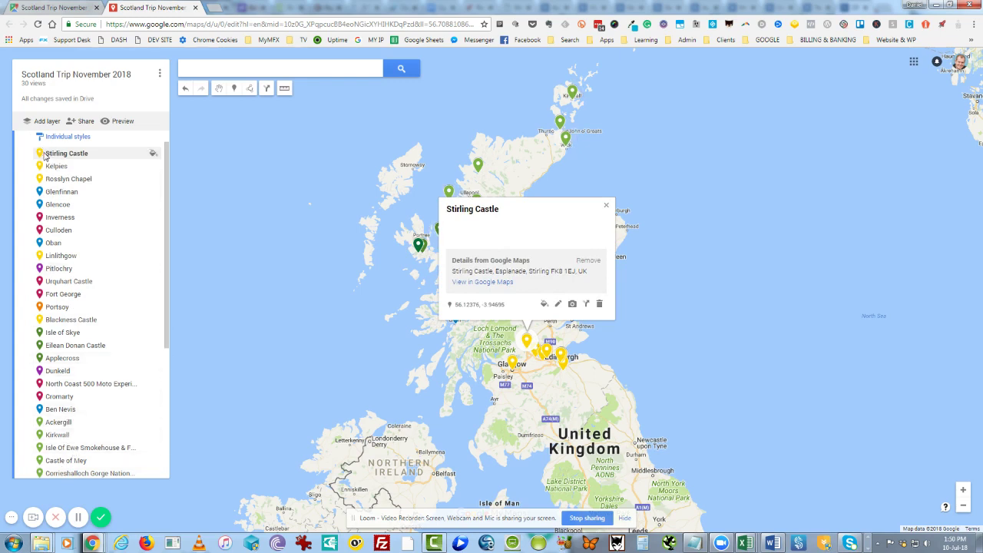
pyautogui.moveTo(44, 155); pyautogui.dragTo(53, 399)
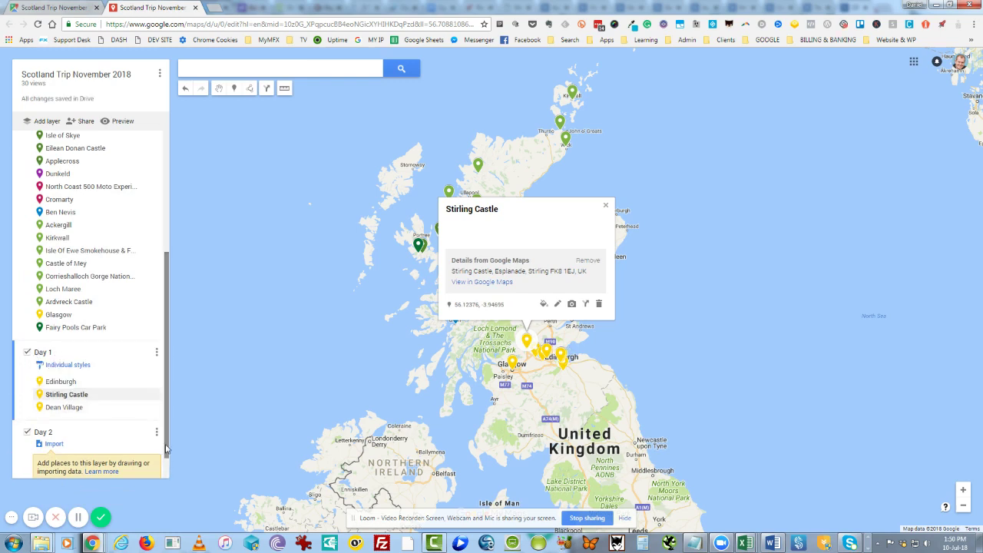
pyautogui.scroll(-1, 170, 445)
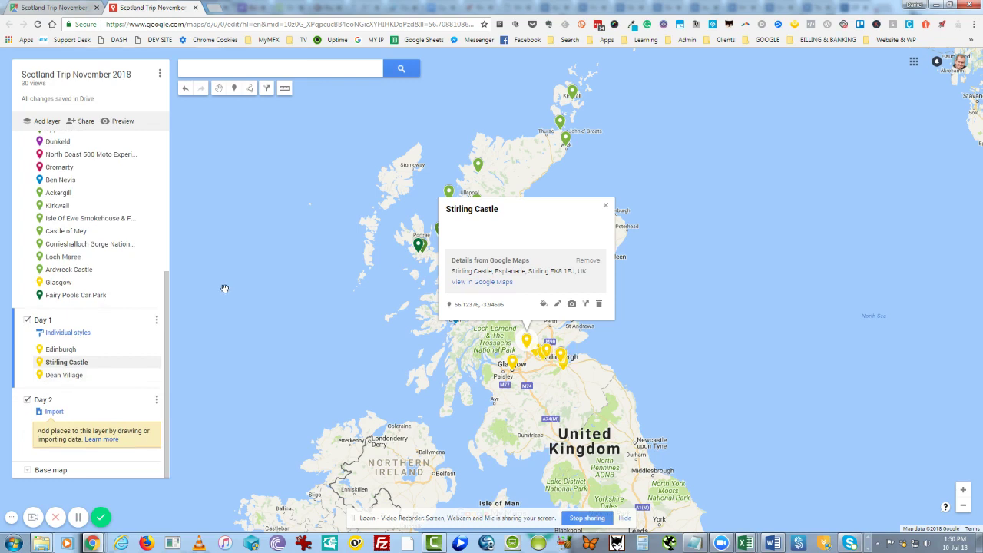
pyautogui.click(605, 205)
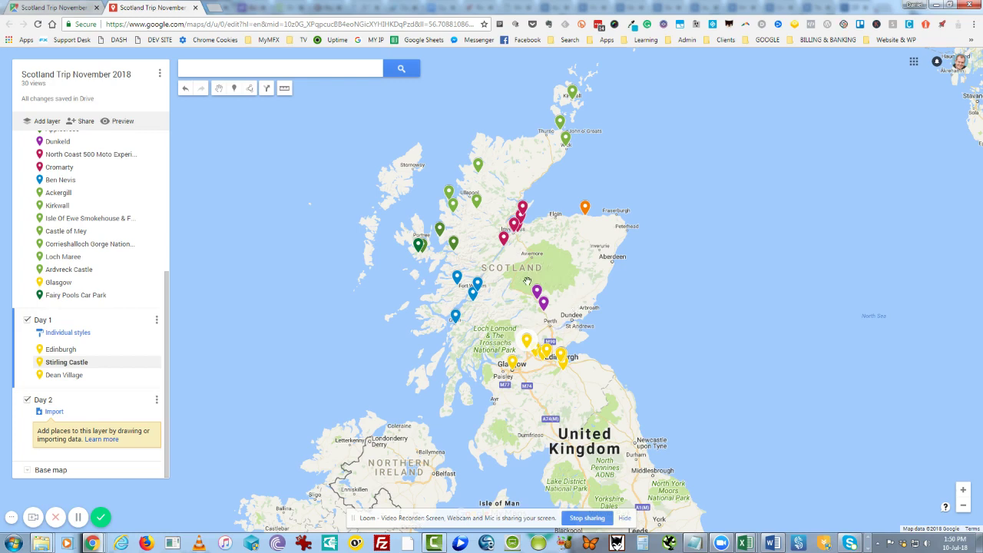
# Move Dunkeld from the Places of Interest layer into the Day 2 layer.
pyautogui.scroll(1, 92, 200)
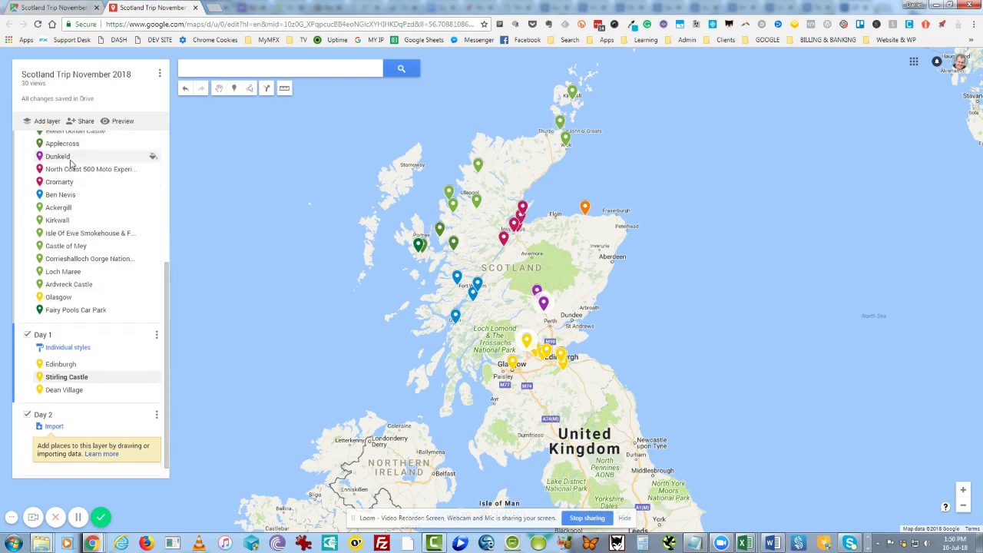
pyautogui.click(69, 157)
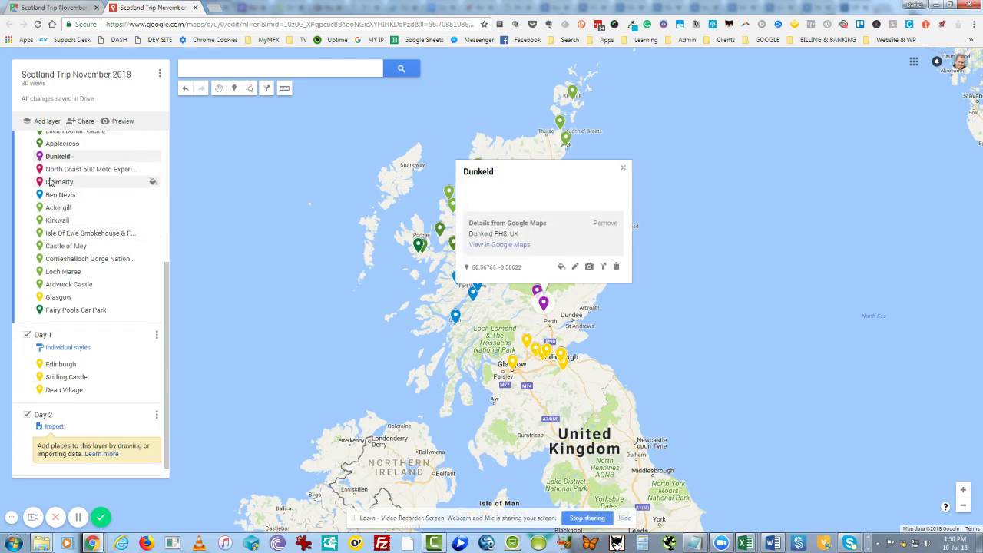
pyautogui.moveTo(46, 158); pyautogui.dragTo(49, 418)
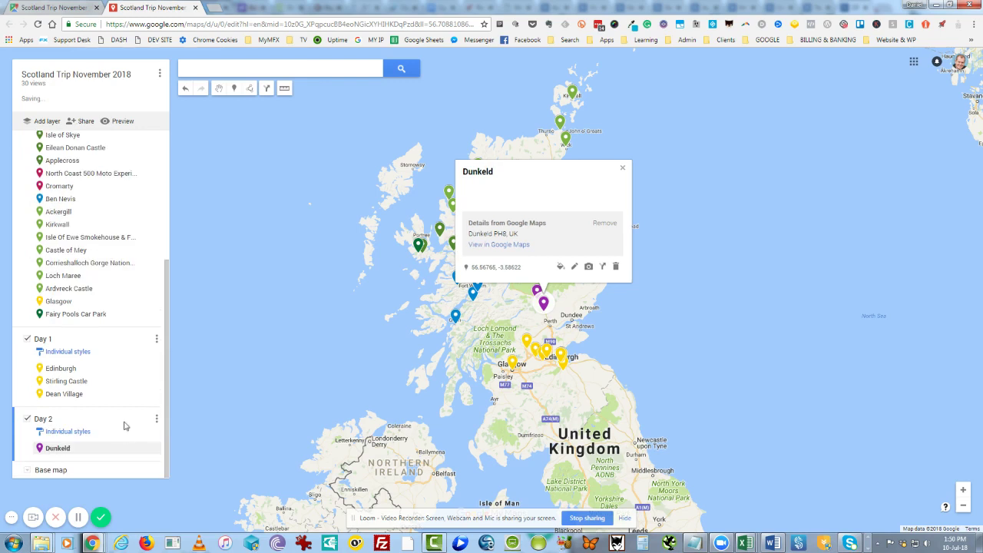
# Move Pitlochry from Places of Interest into the Day 2 layer below Dunkeld and close its details.
pyautogui.moveTo(165, 384); pyautogui.dragTo(165, 316)
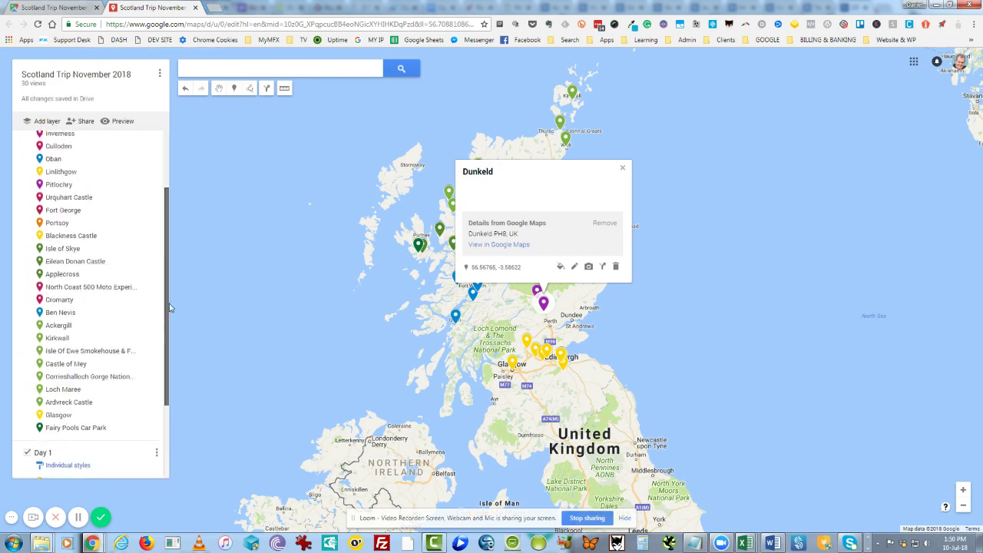
pyautogui.click(64, 181)
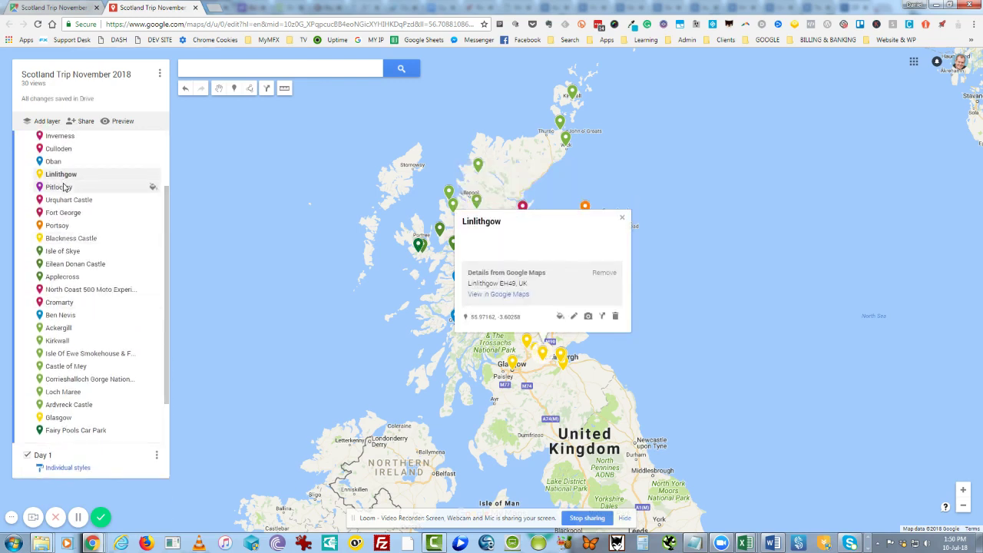
pyautogui.click(40, 192)
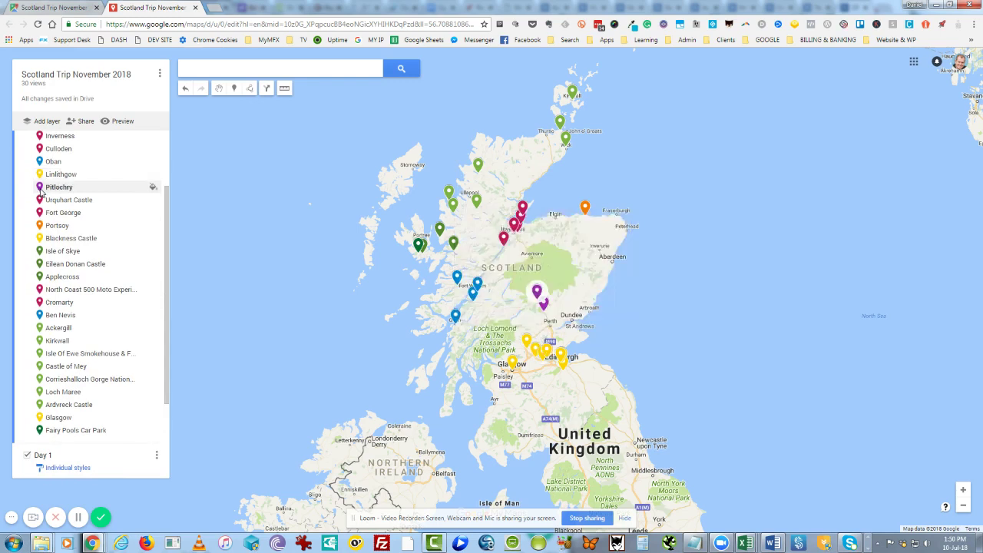
pyautogui.moveTo(40, 192); pyautogui.dragTo(44, 448)
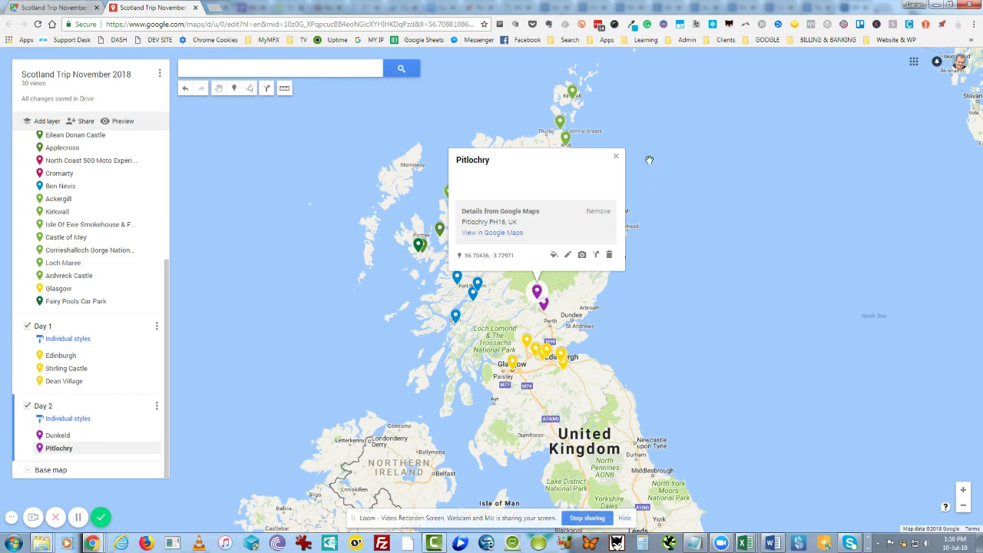
pyautogui.click(616, 159)
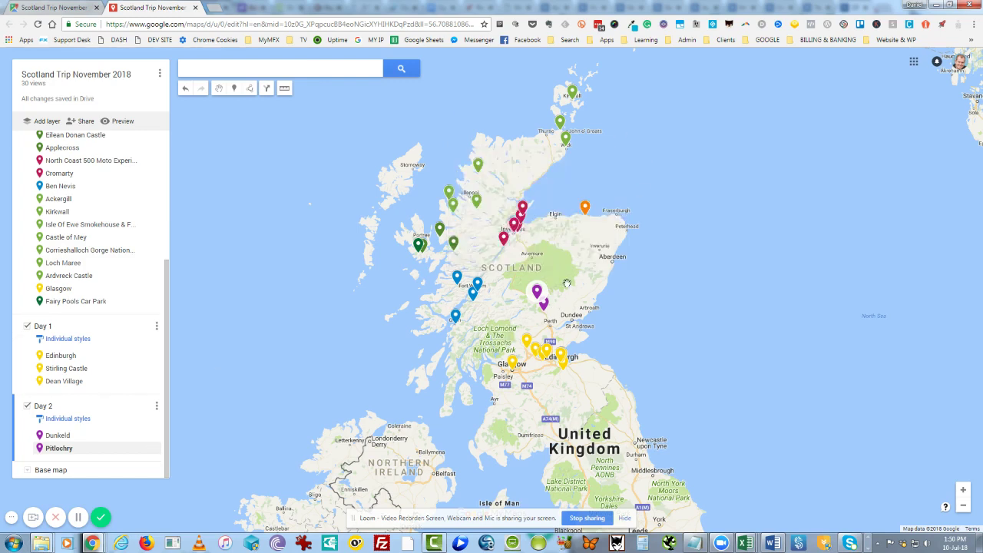